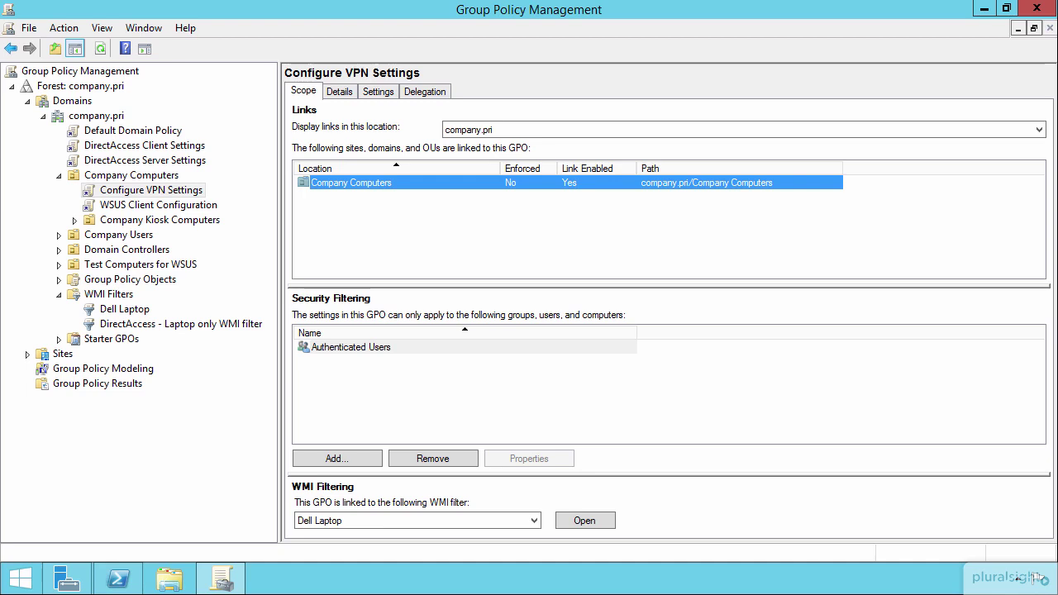
Open the Default Domain Policy for editing in a maximized editor with a wider navigation tree
{"action": "left_click", "coordinate": [137, 131]}
{"action": "right_click", "coordinate": [141, 132]}
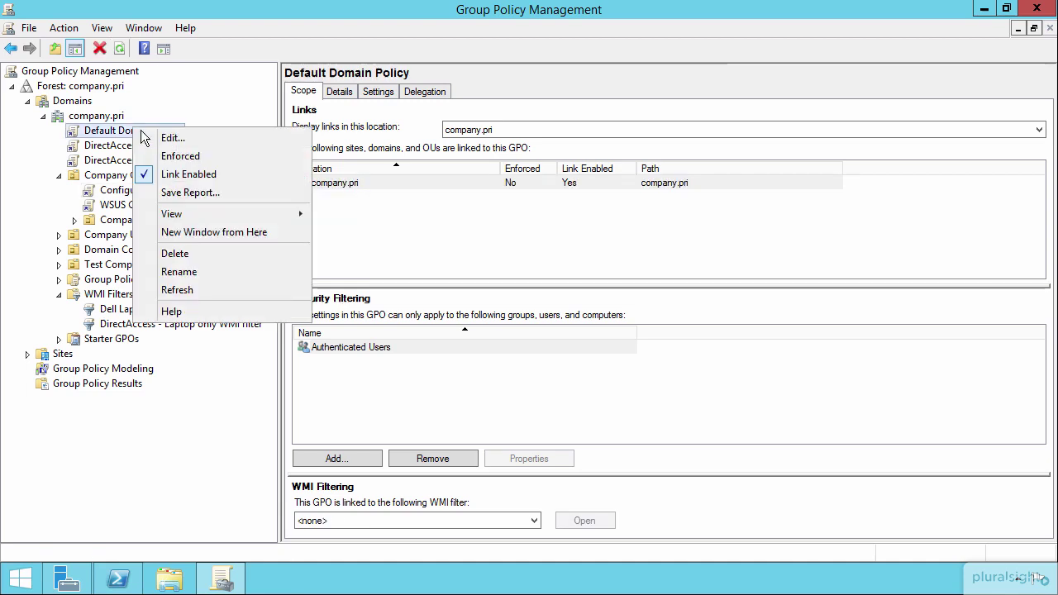
{"action": "left_click", "coordinate": [168, 138]}
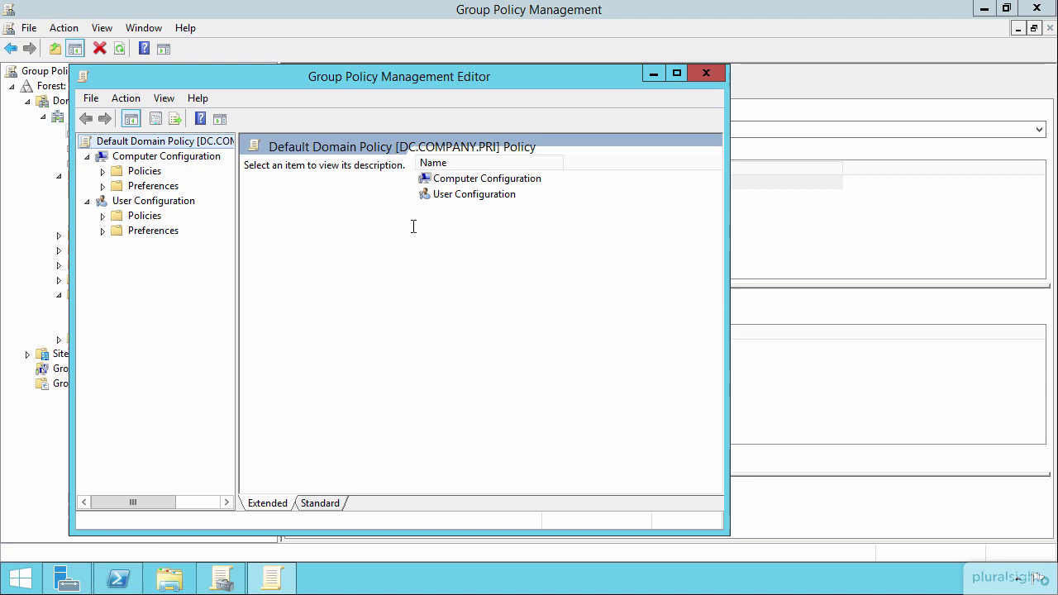
{"action": "double_click", "coordinate": [462, 77]}
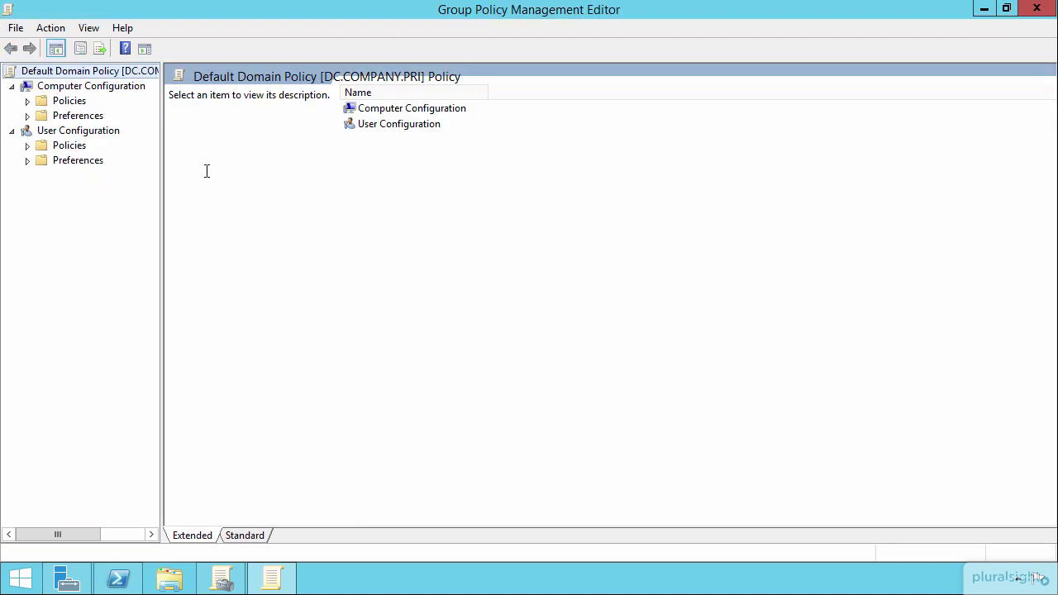
{"action": "left_click_drag", "start_coordinate": [162, 171], "coordinate": [228, 177]}
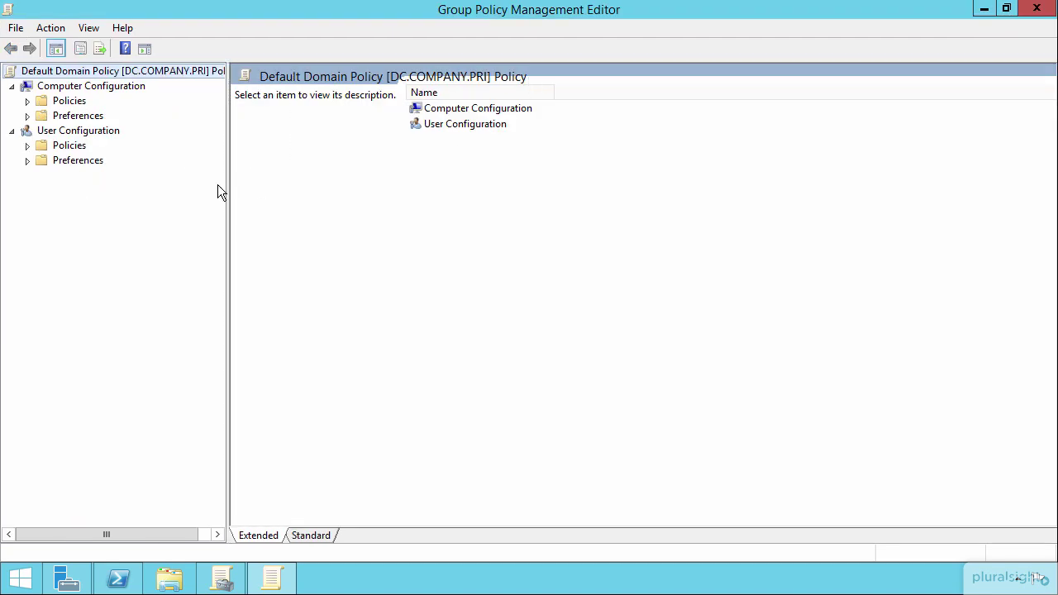
Navigate to Computer Configuration > Administrative Templates > System > Group Policy and select slow link detection
{"action": "left_click", "coordinate": [28, 101]}
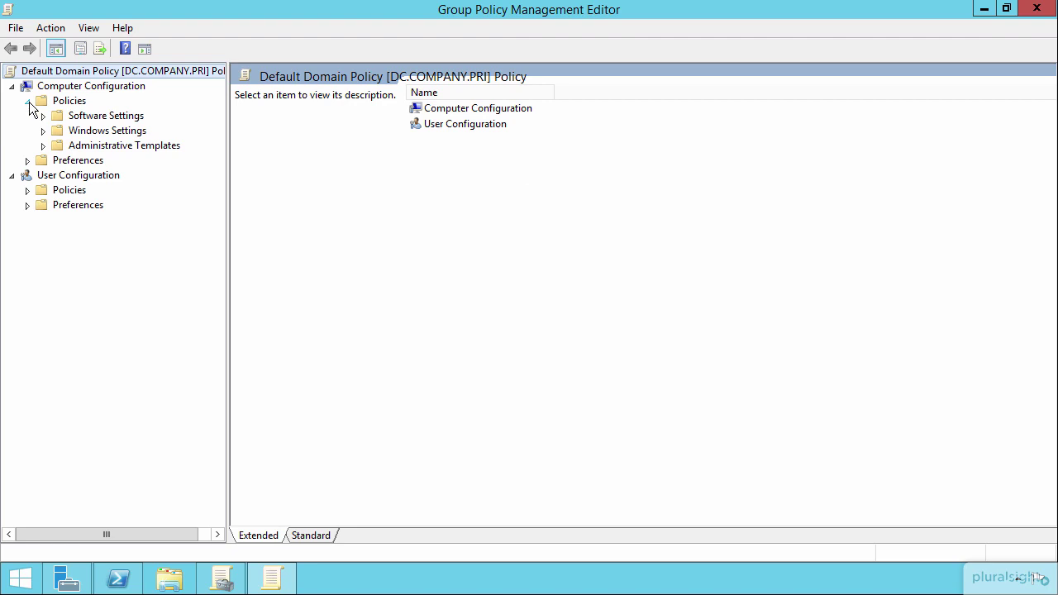
{"action": "left_click", "coordinate": [43, 146]}
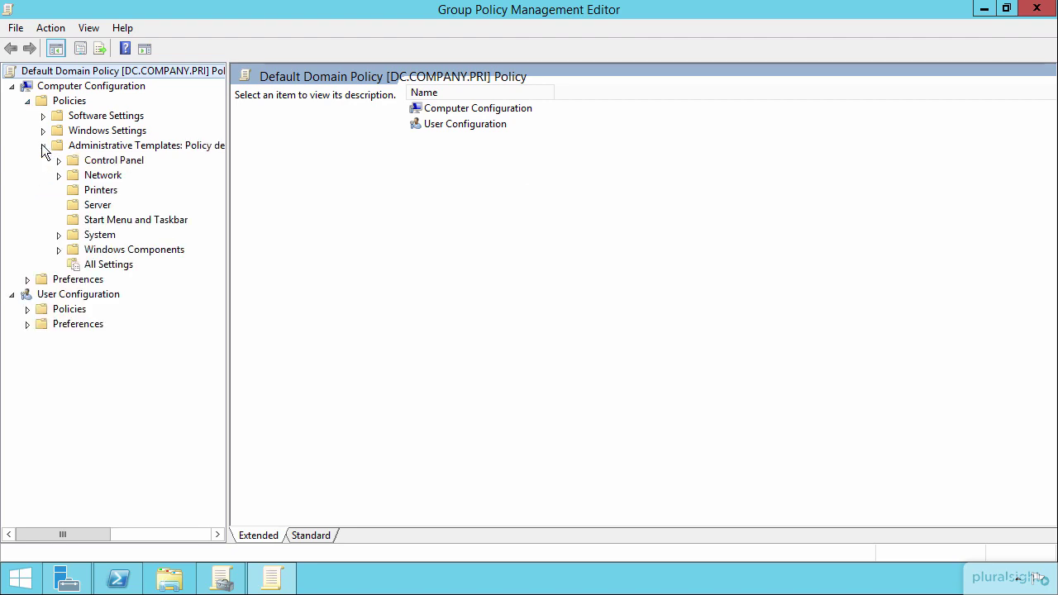
{"action": "left_click", "coordinate": [59, 235]}
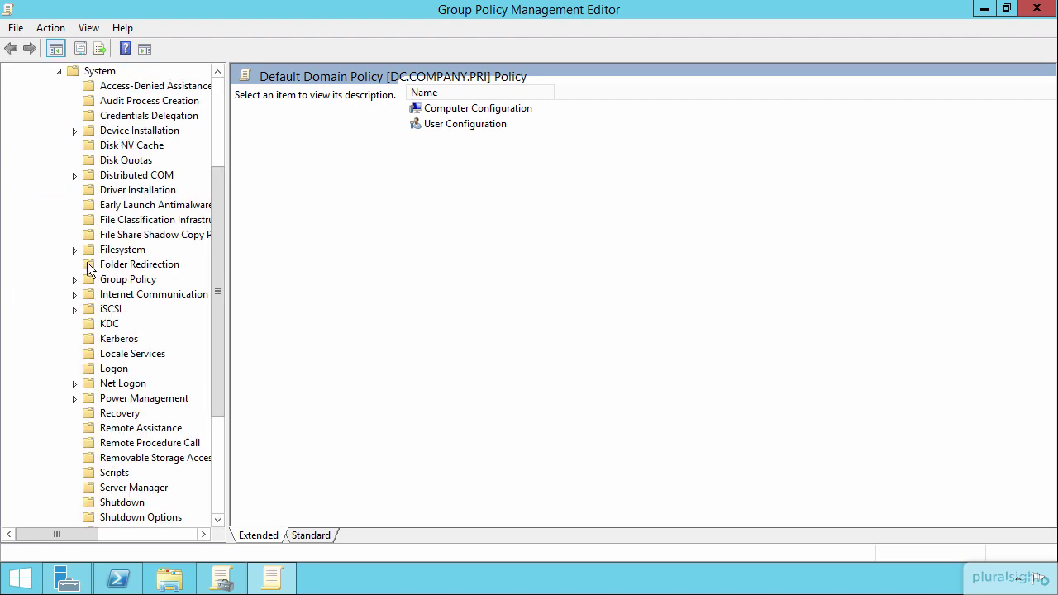
{"action": "left_click", "coordinate": [115, 279]}
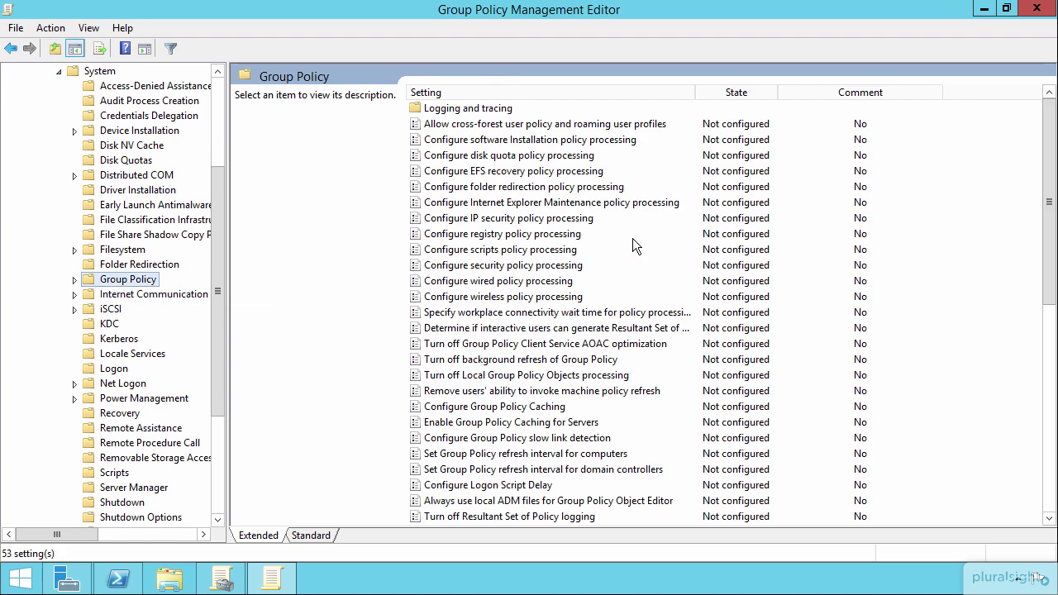
{"action": "mouse_move", "coordinate": [1049, 133]}
{"action": "left_mouse_down"}
{"action": "mouse_move", "coordinate": [1048, 339]}
{"action": "mouse_move", "coordinate": [1049, 161]}
{"action": "mouse_move", "coordinate": [1034, 134]}
{"action": "left_mouse_up"}
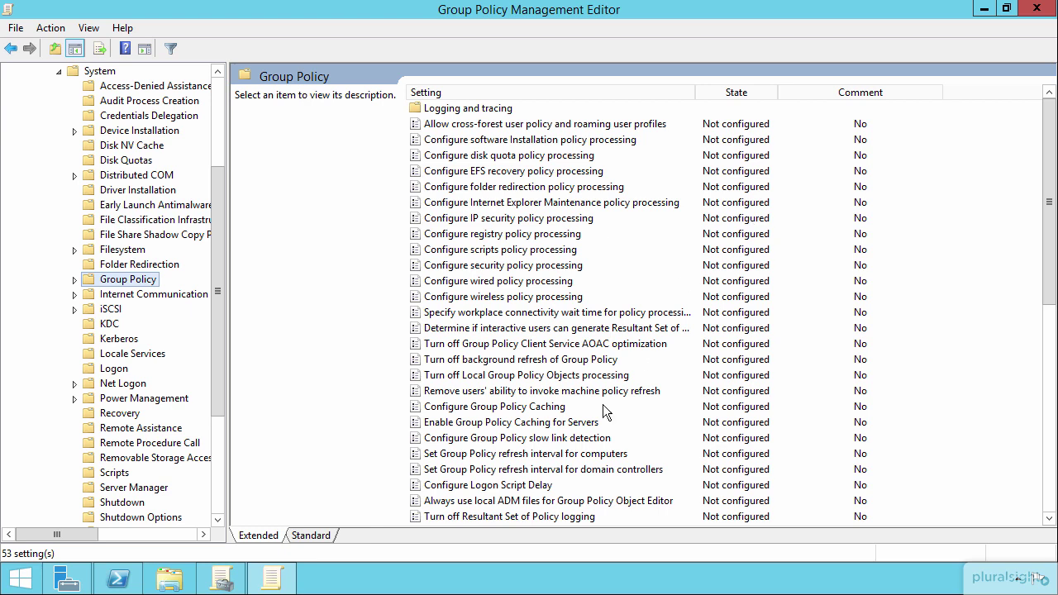
{"action": "left_click", "coordinate": [519, 440]}
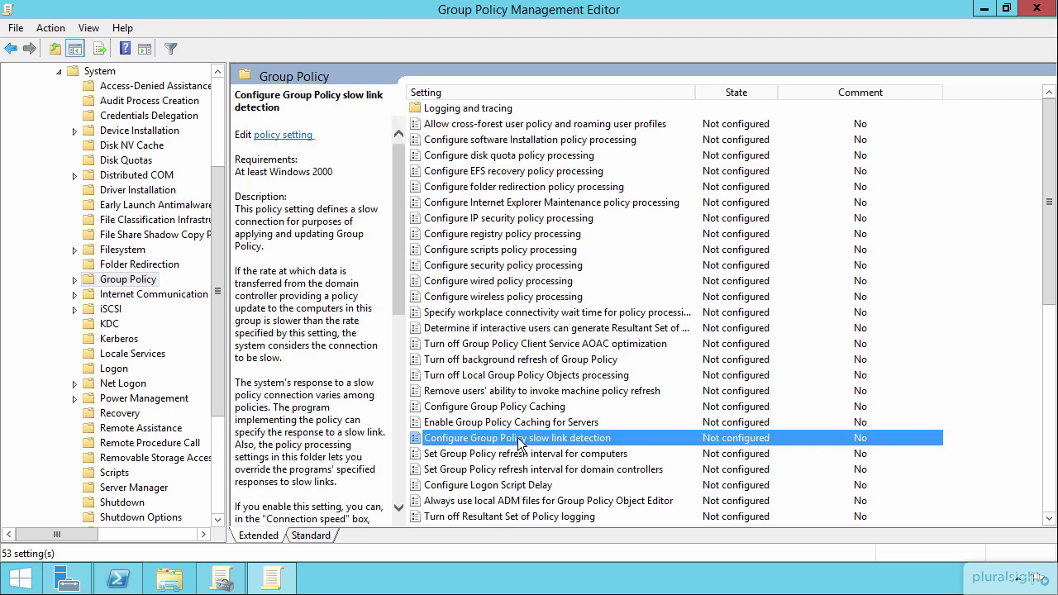
{"action": "left_click", "coordinate": [315, 534]}
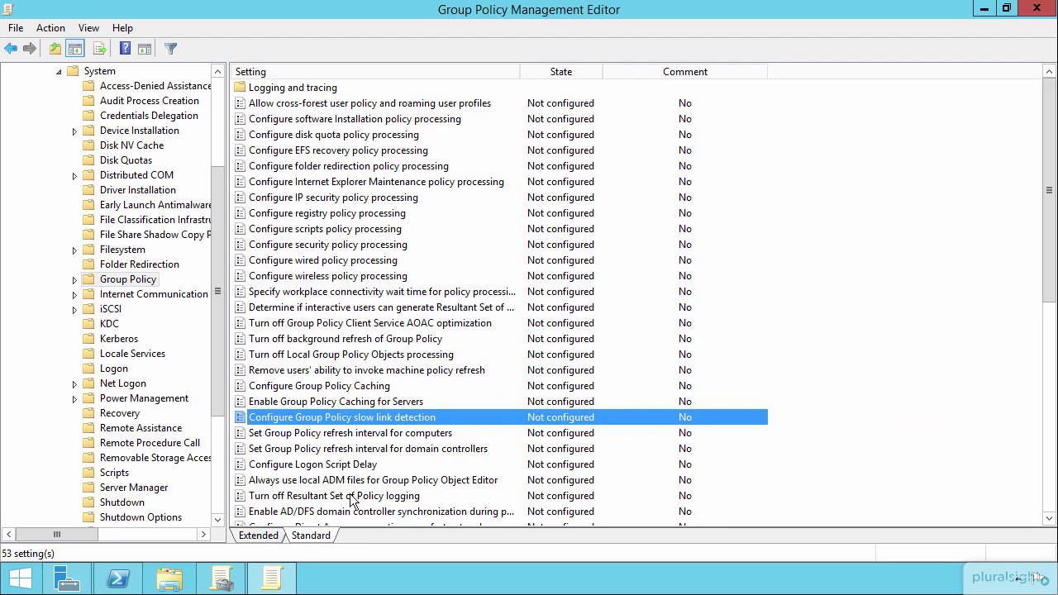
Check slow link detection's 500 Kbps connection speed default, then cancel, leaving it Not Configured
{"action": "double_click", "coordinate": [405, 418]}
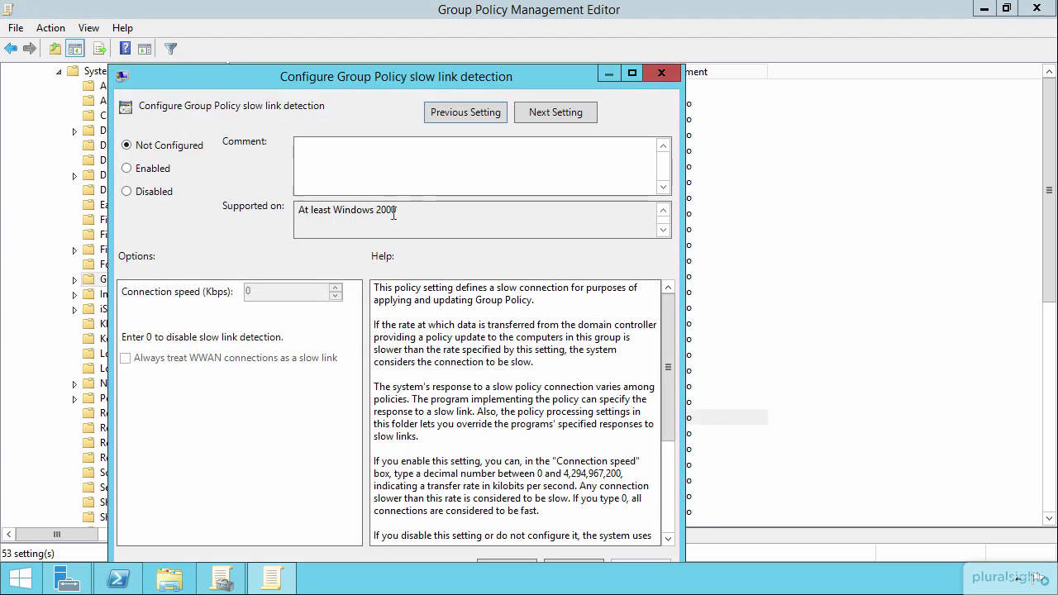
{"action": "left_click_drag", "start_coordinate": [363, 84], "coordinate": [390, 34]}
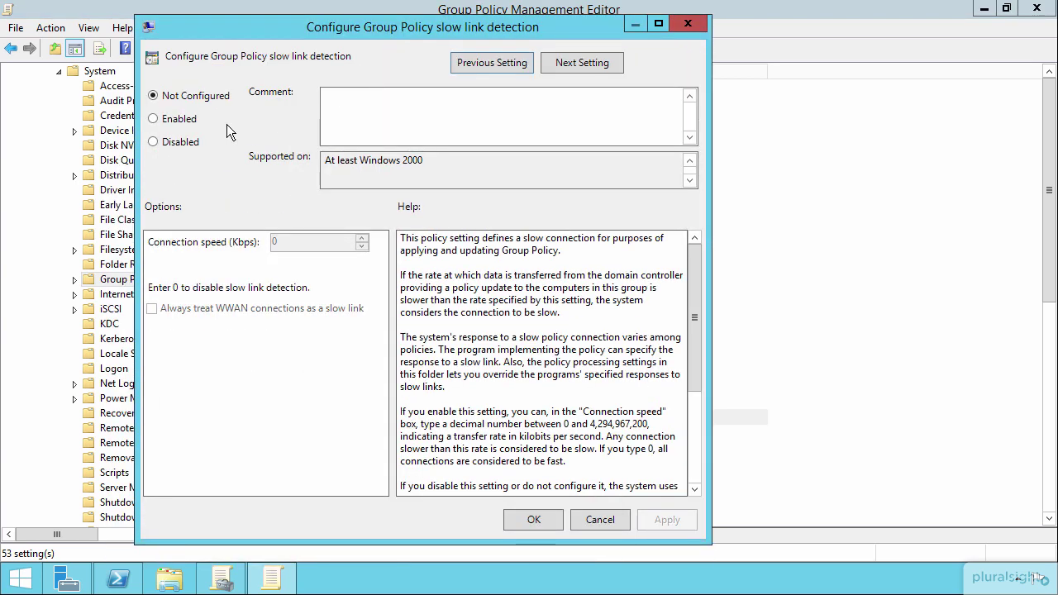
{"action": "left_click", "coordinate": [172, 121]}
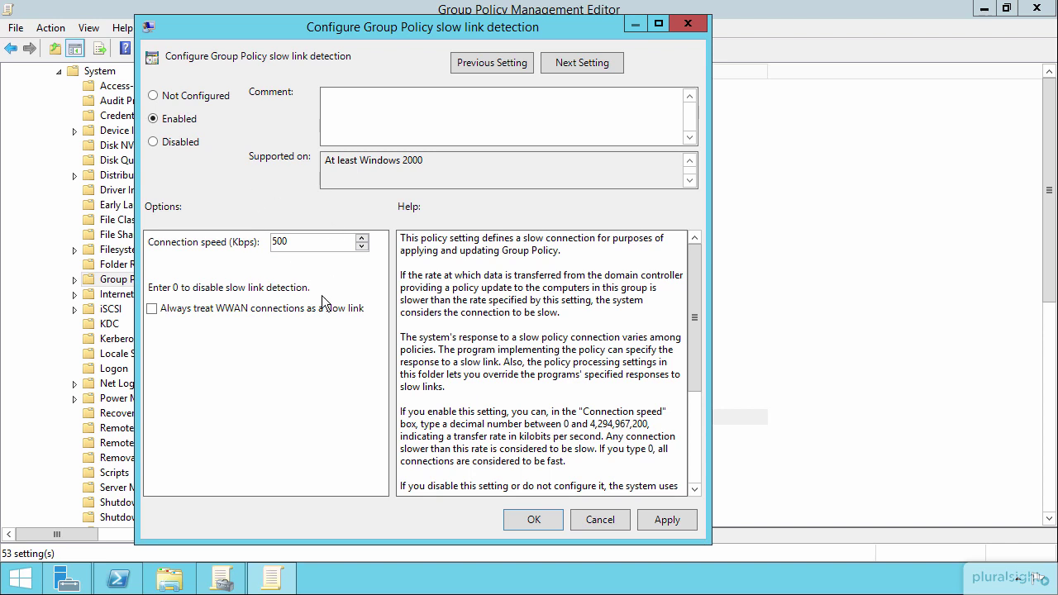
{"action": "left_click", "coordinate": [211, 96]}
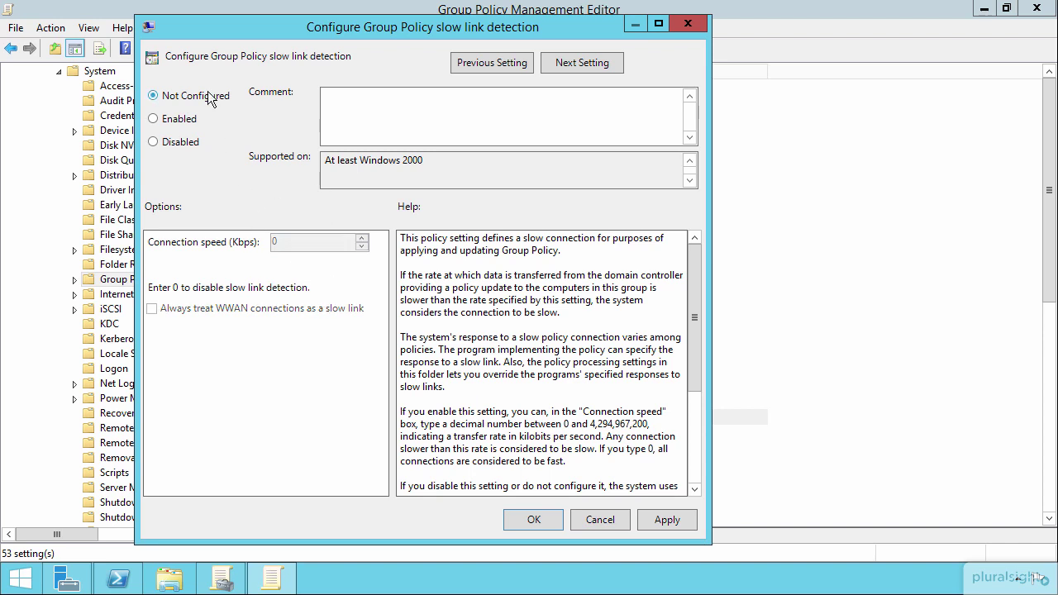
{"action": "left_click", "coordinate": [599, 520]}
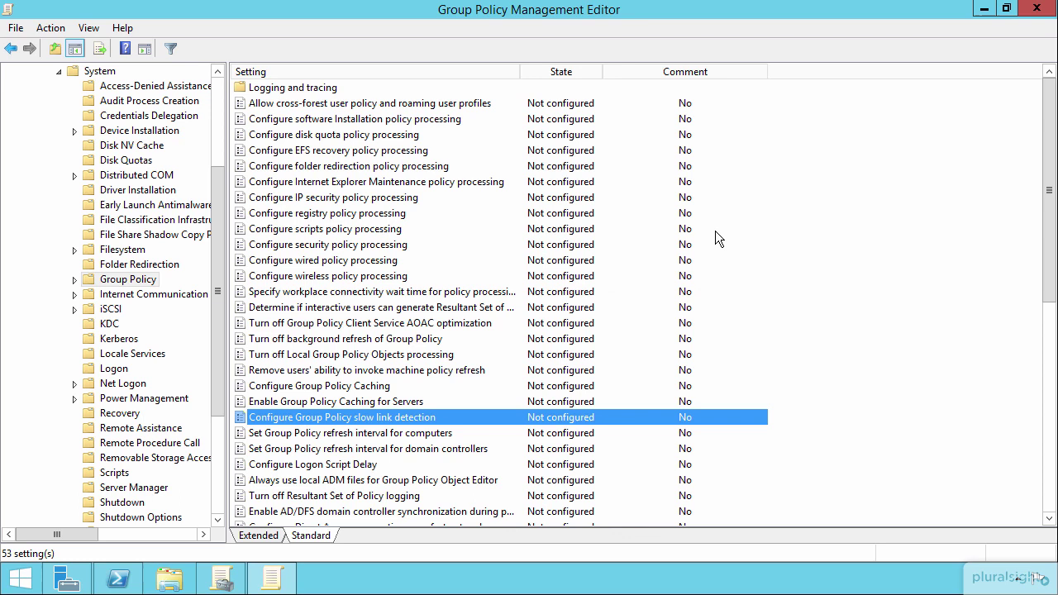
{"action": "scroll", "coordinate": [715, 240], "scroll_direction": "down", "scroll_amount": 6}
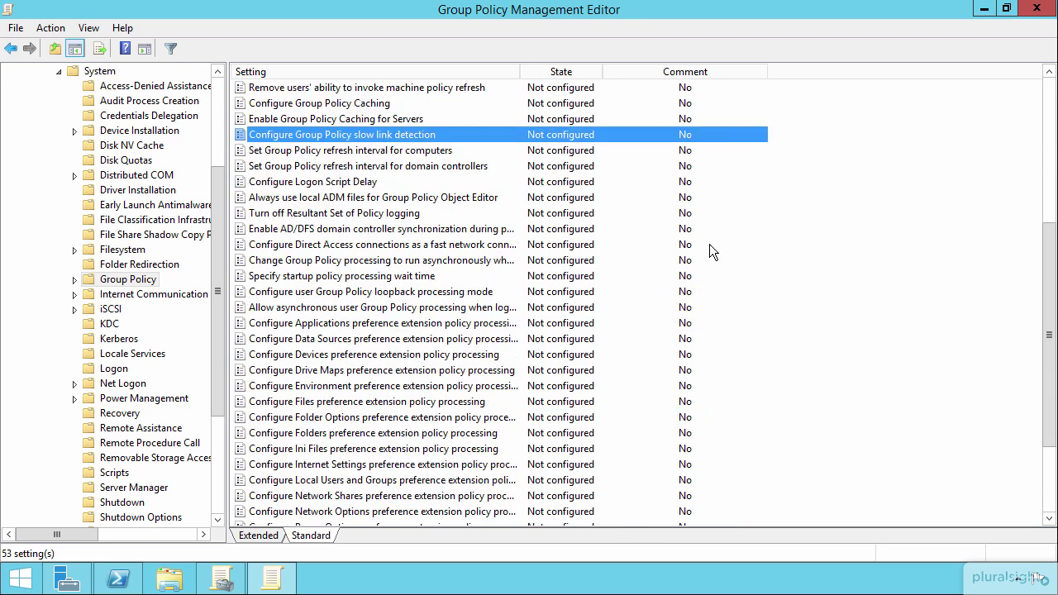
{"action": "double_click", "coordinate": [347, 261]}
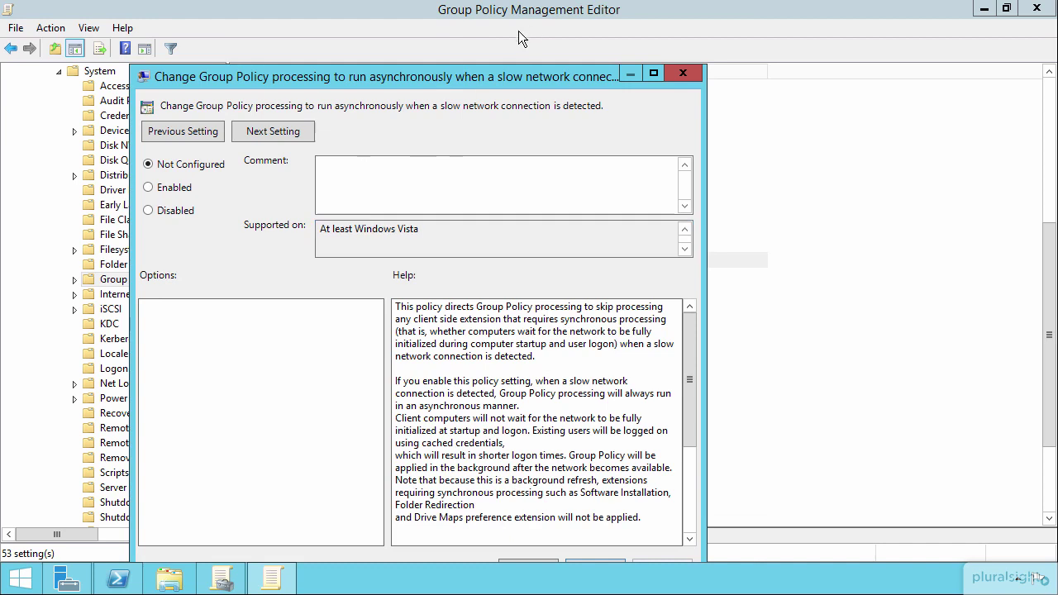
{"action": "left_click_drag", "start_coordinate": [477, 83], "coordinate": [521, 46]}
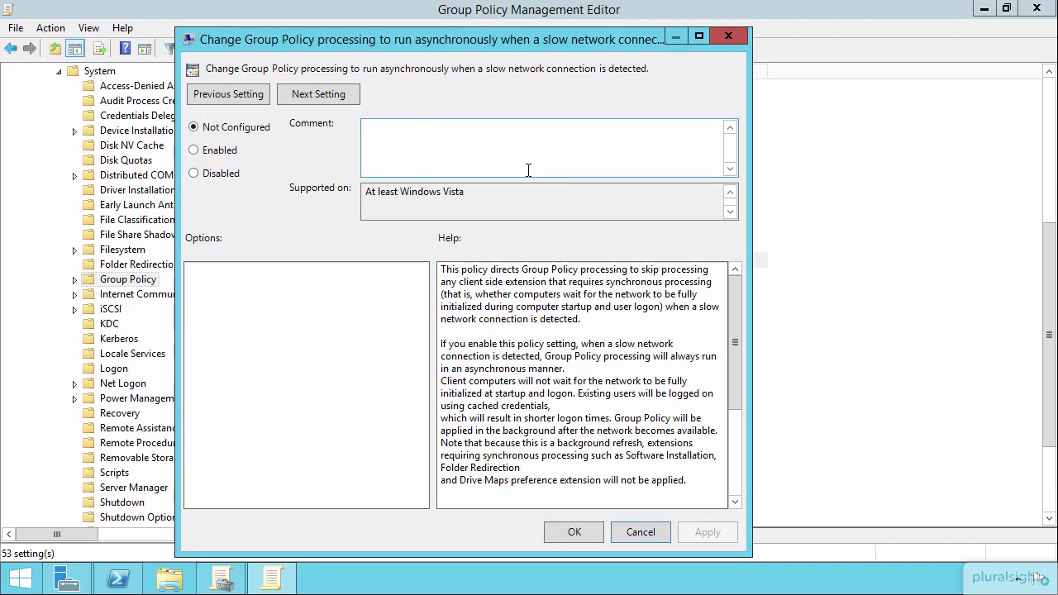
{"action": "left_click", "coordinate": [195, 151]}
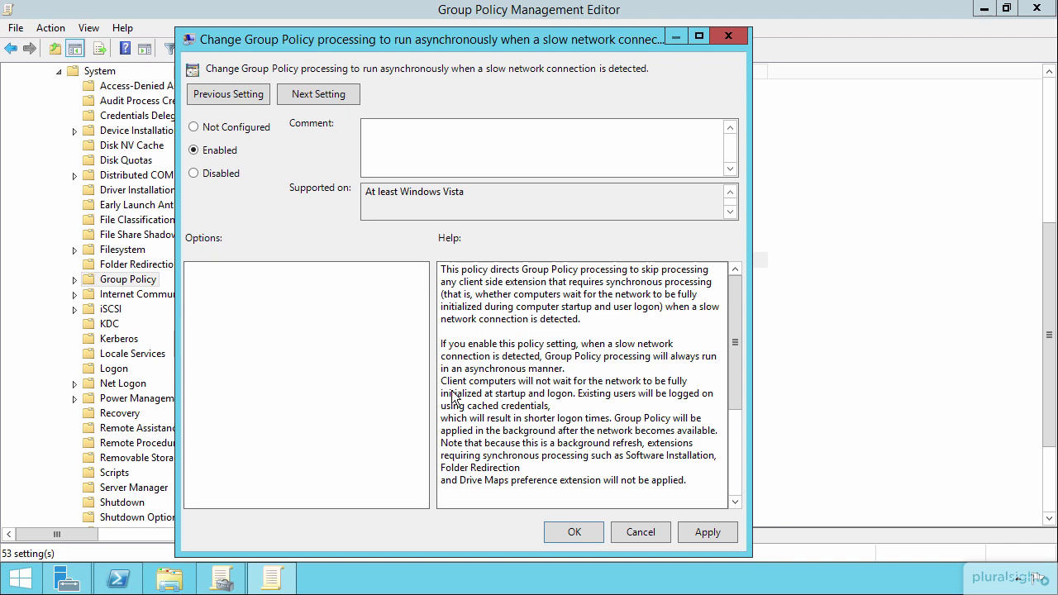
{"action": "left_click", "coordinate": [636, 533]}
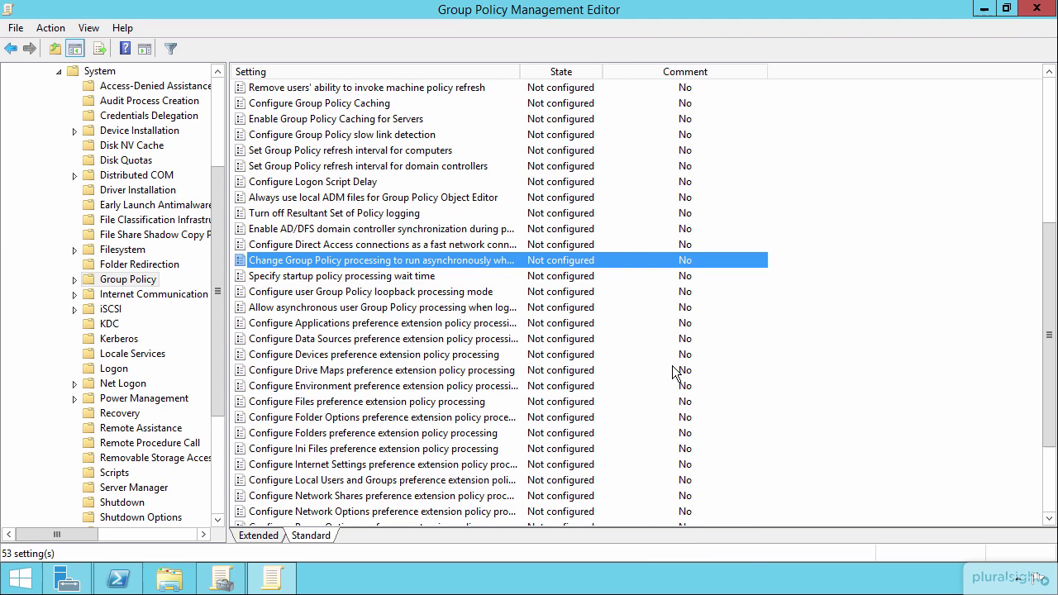
{"action": "scroll", "coordinate": [674, 372], "scroll_direction": "up", "scroll_amount": 6}
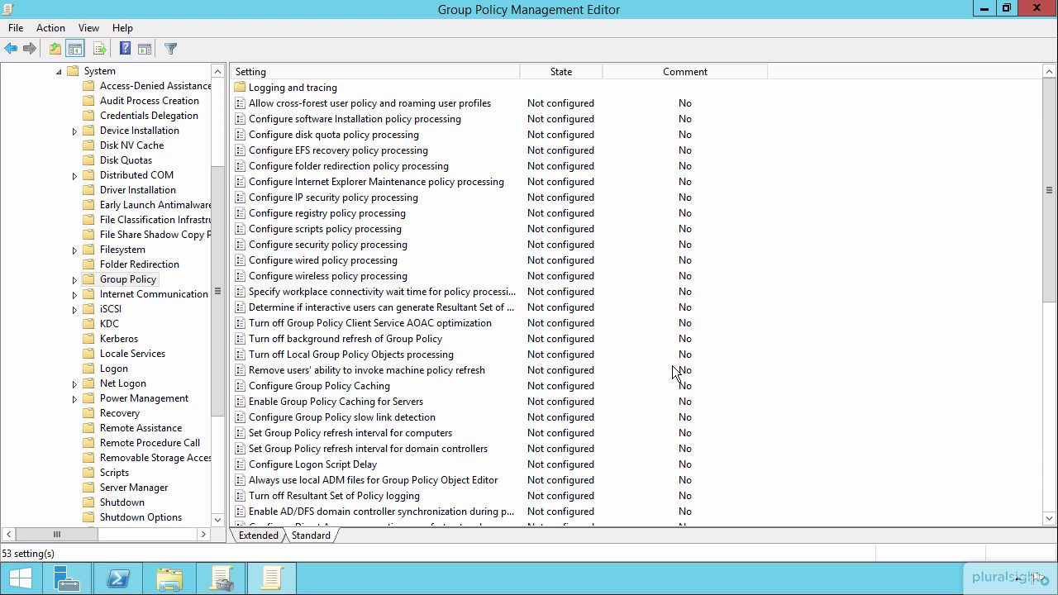
{"action": "scroll", "coordinate": [645, 349], "scroll_direction": "down", "scroll_amount": 3}
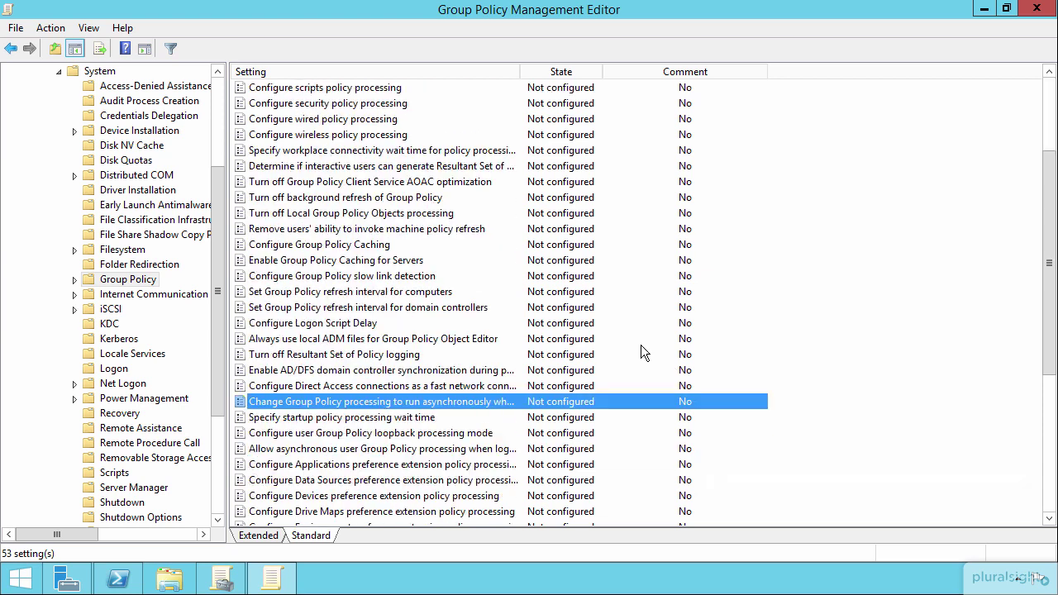
{"action": "left_click", "coordinate": [328, 420]}
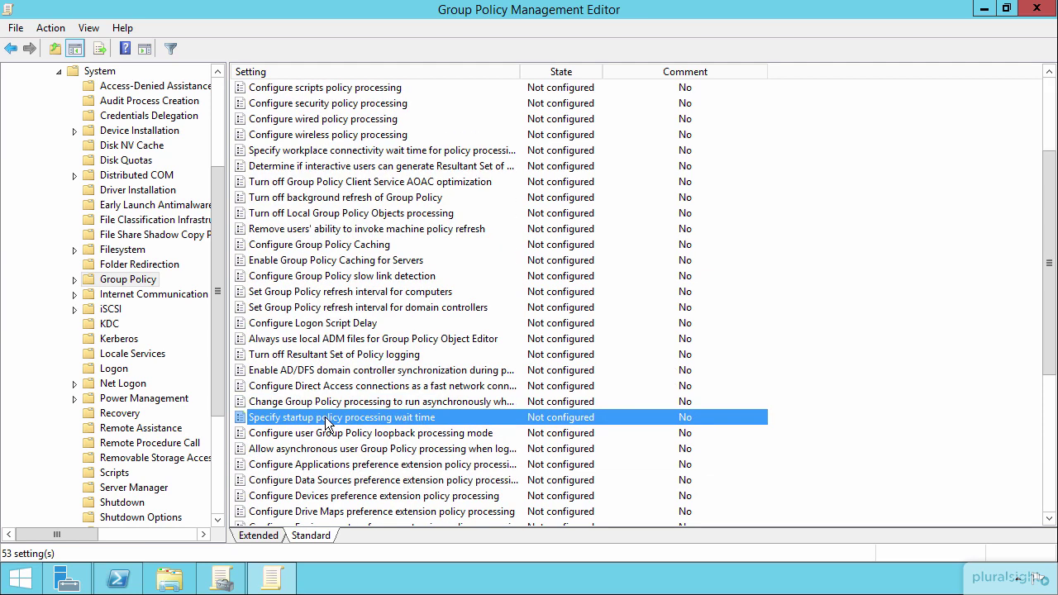
{"action": "double_click", "coordinate": [329, 420]}
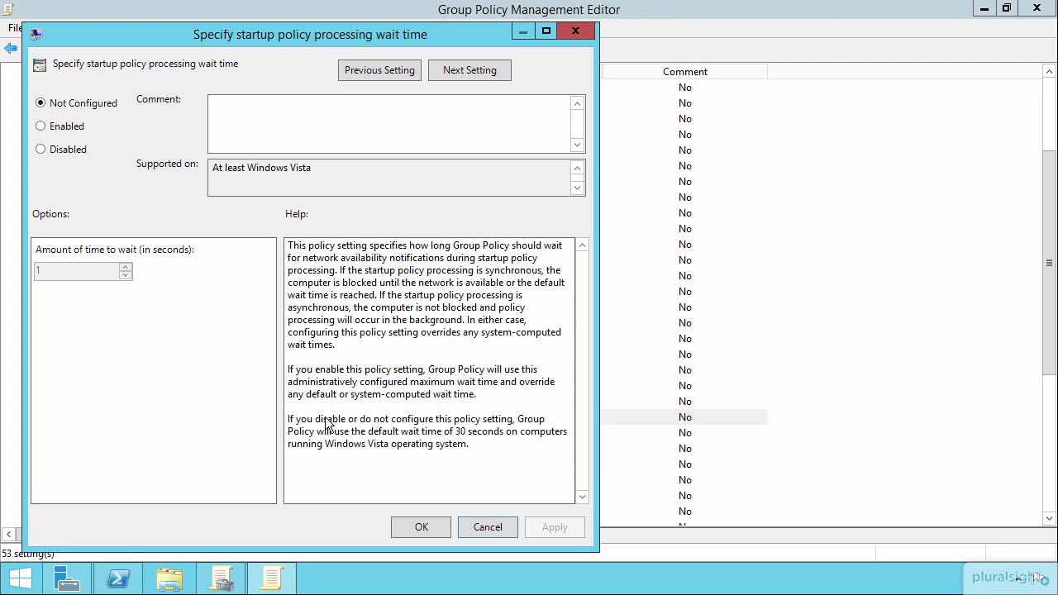
{"action": "left_click", "coordinate": [486, 531]}
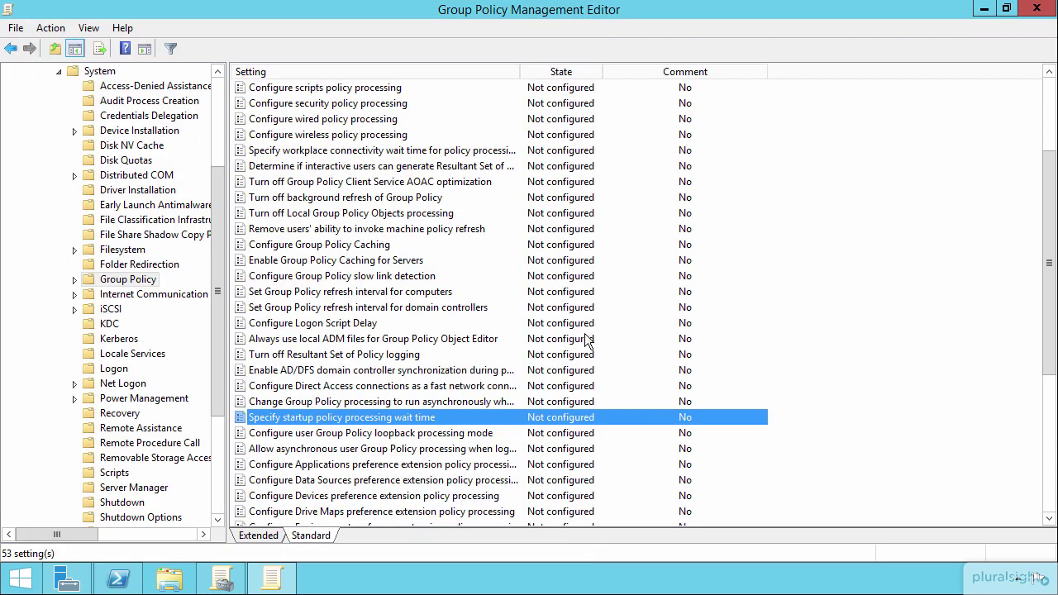
View Configure Group Policy Caching without changes, then open Enable Group Policy Caching for Servers
{"action": "double_click", "coordinate": [368, 244]}
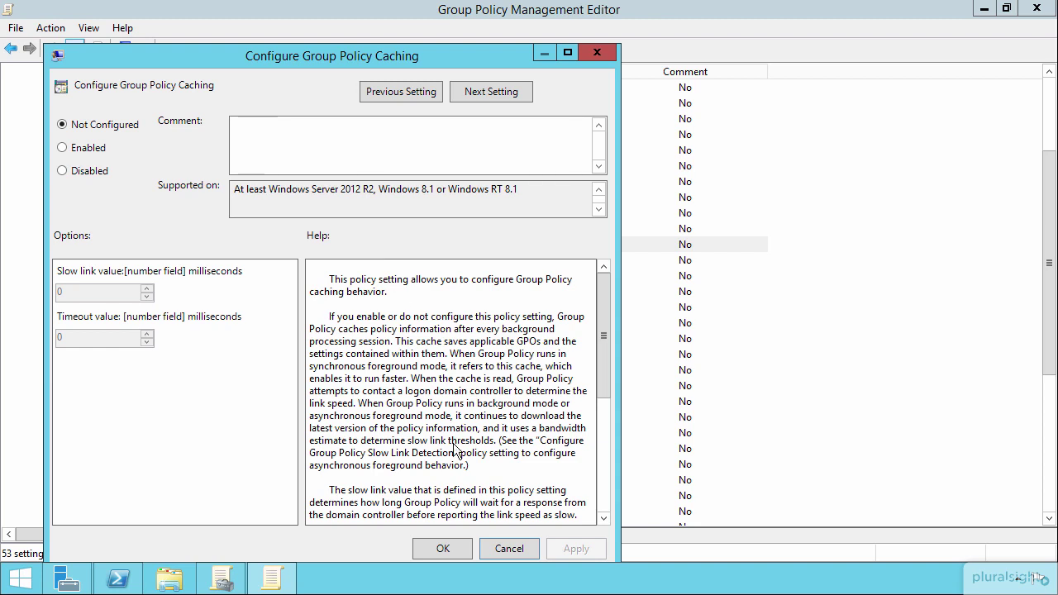
{"action": "left_click", "coordinate": [518, 562]}
{"action": "double_click", "coordinate": [318, 256]}
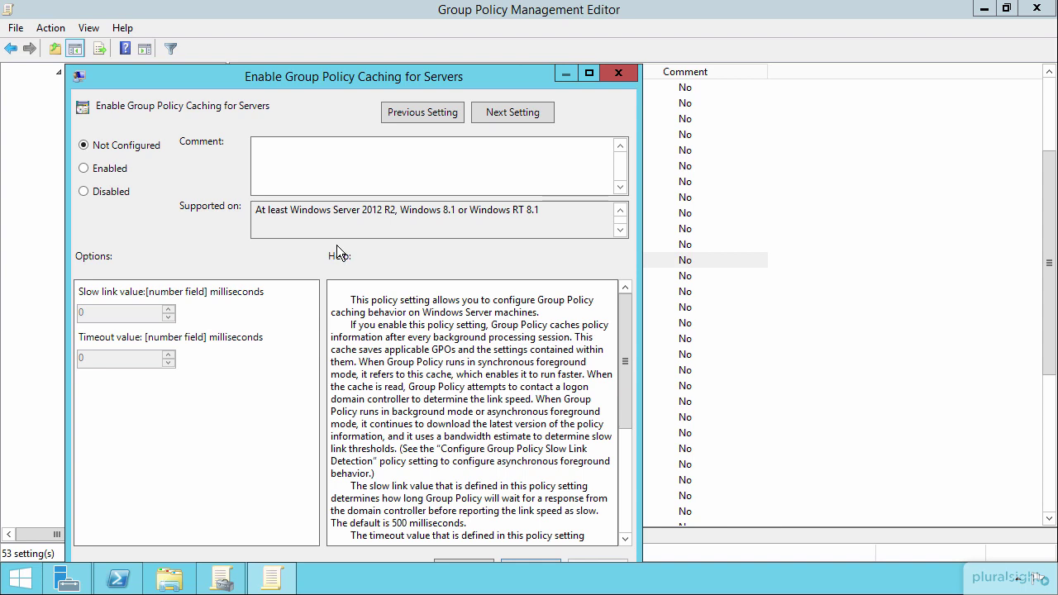